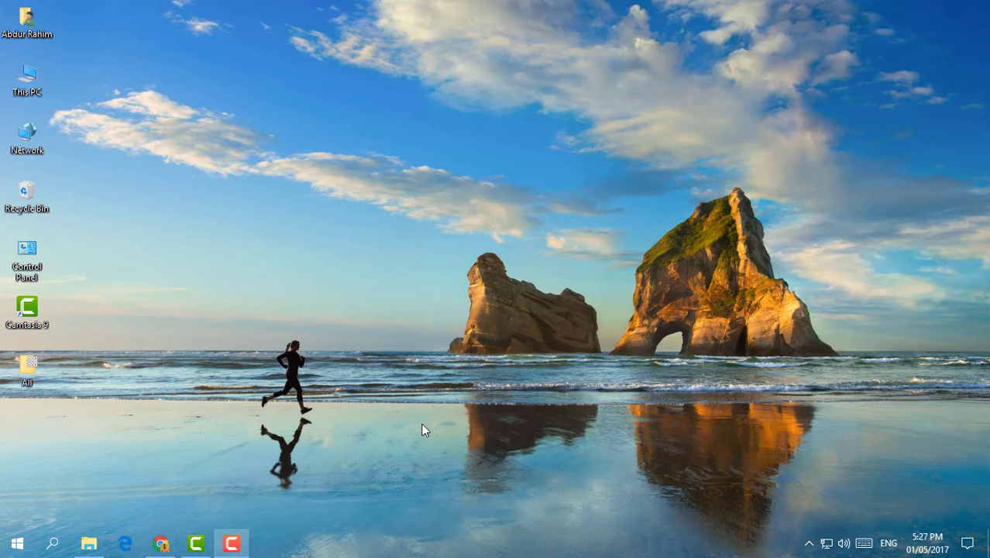
Review the TranslucentTB releases page in Chrome, including its GitHub address and the available download files.
click(160, 543)
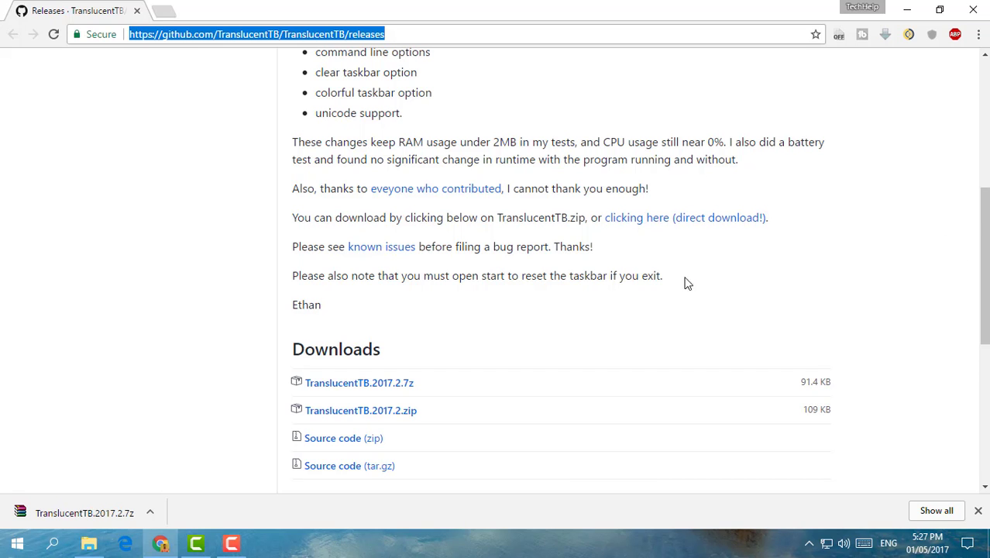
drag(986, 302, 985, 174)
scroll(933, 312, down, 5)
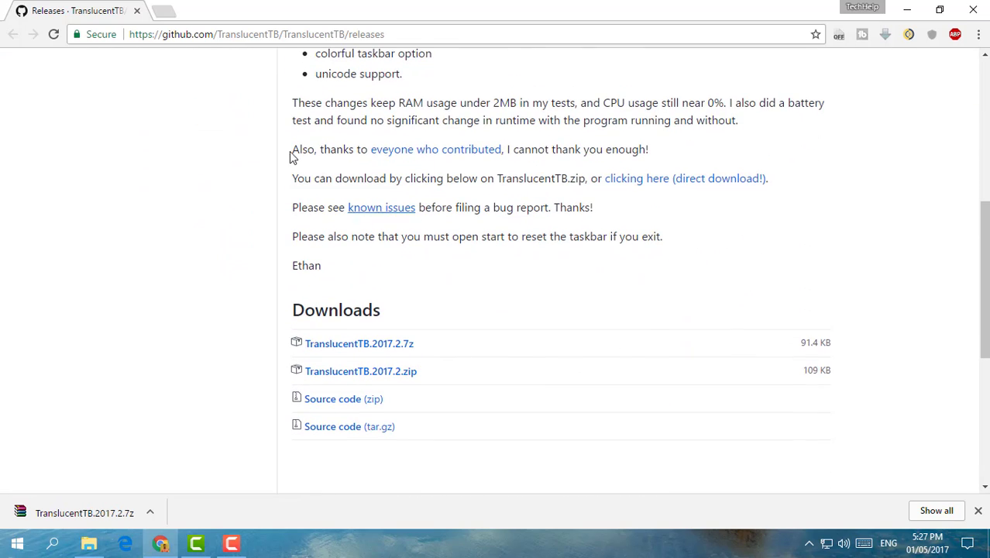
drag(162, 34, 436, 54)
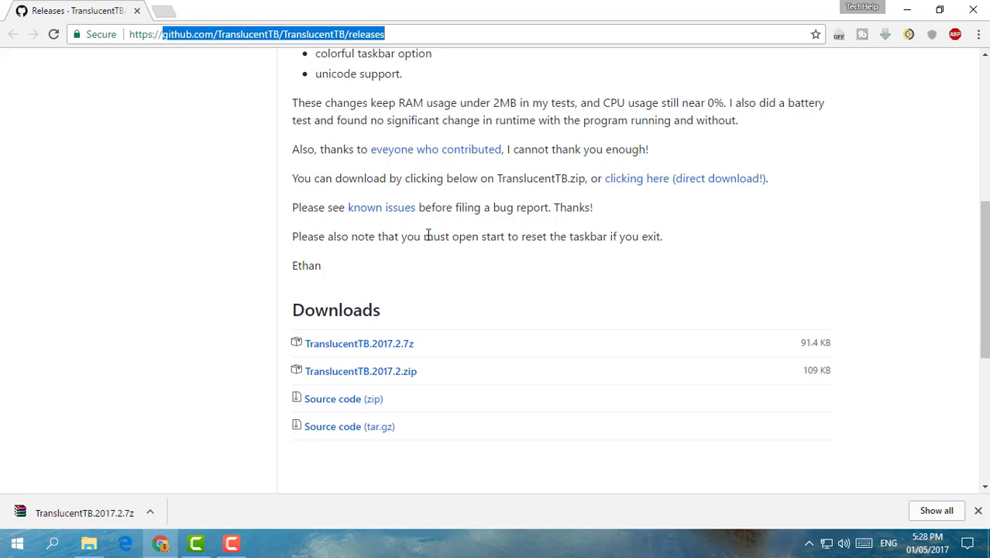
click(907, 9)
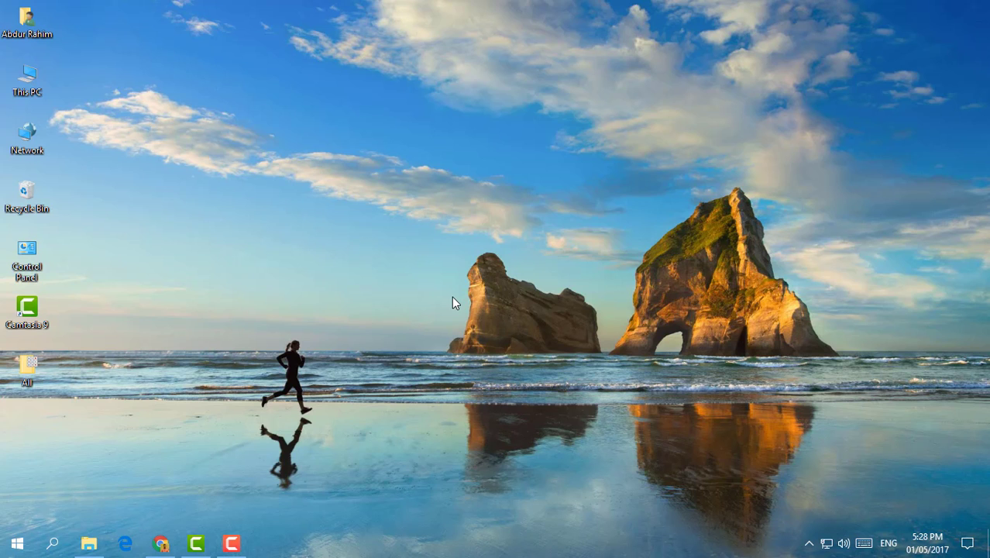
click(159, 544)
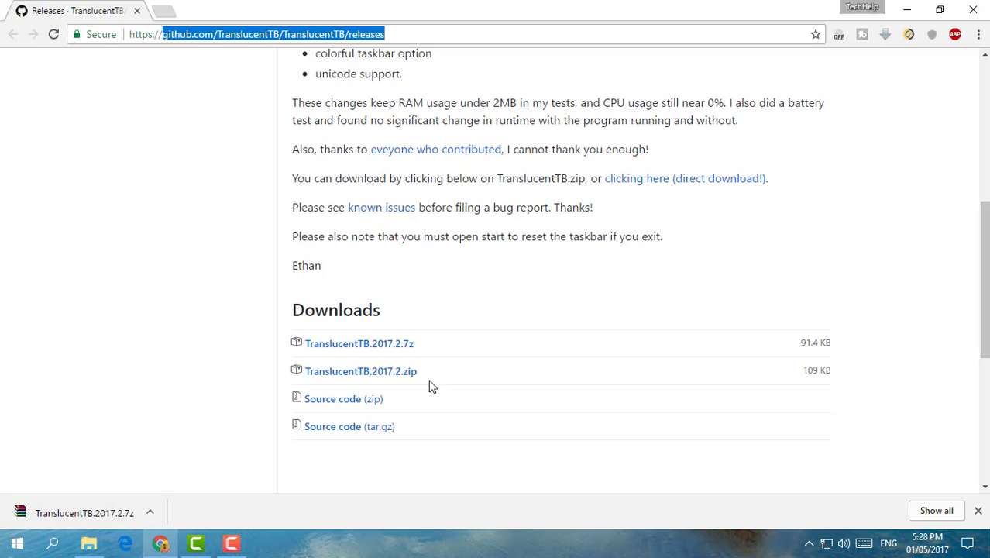
click(907, 9)
Switch to File Explorer and copy the TranslucentTB application from the extracted TranslucentTB.2017.2 folder.
click(99, 545)
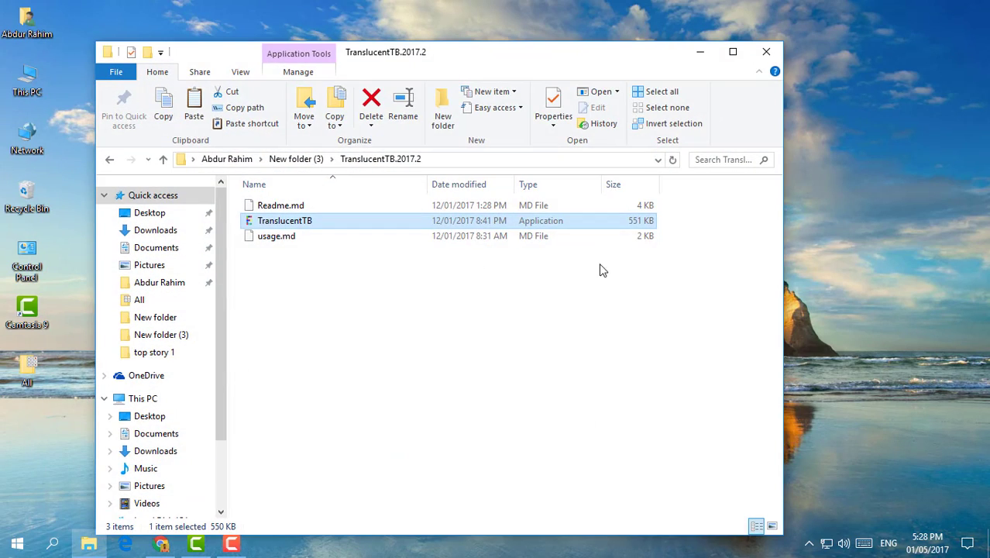
drag(508, 68, 647, 72)
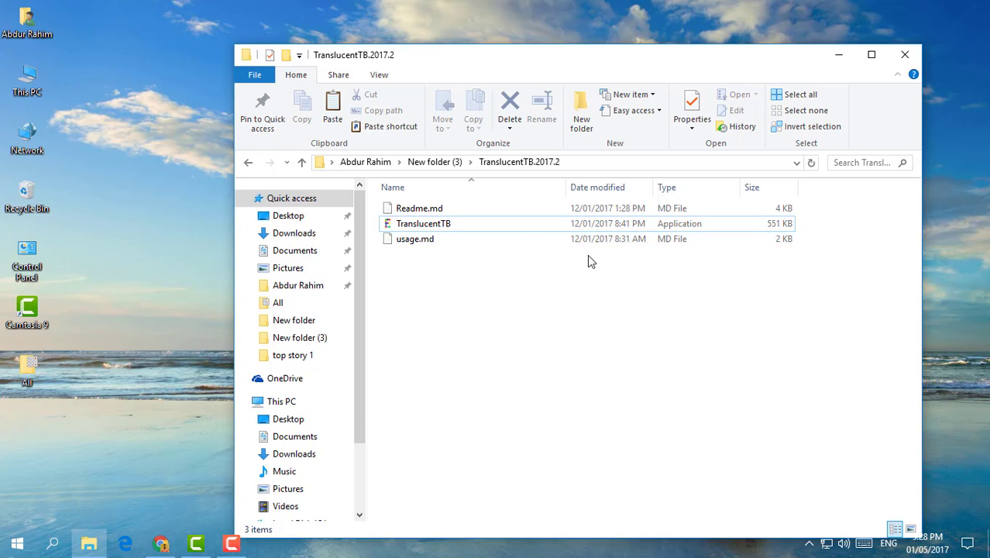
click(470, 225)
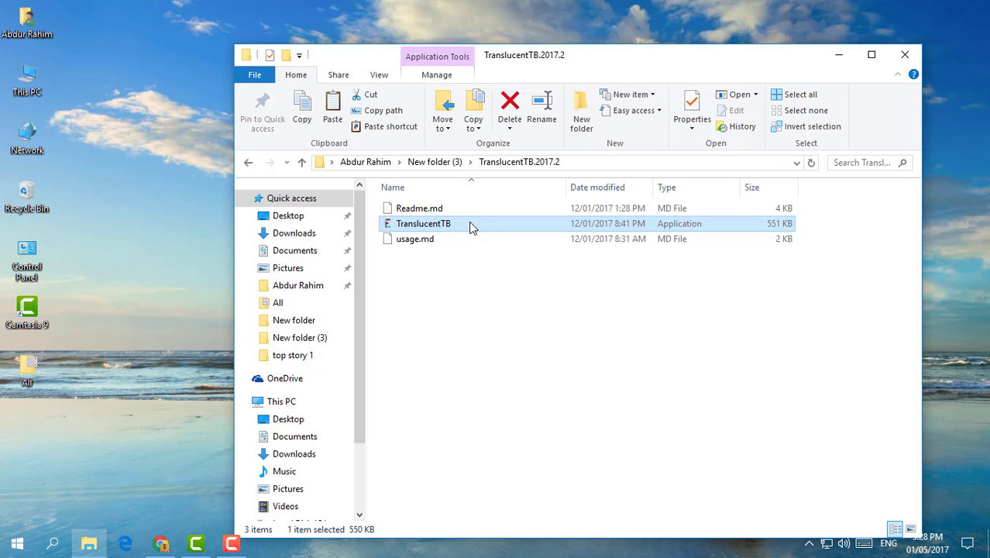
right_click(471, 225)
click(507, 427)
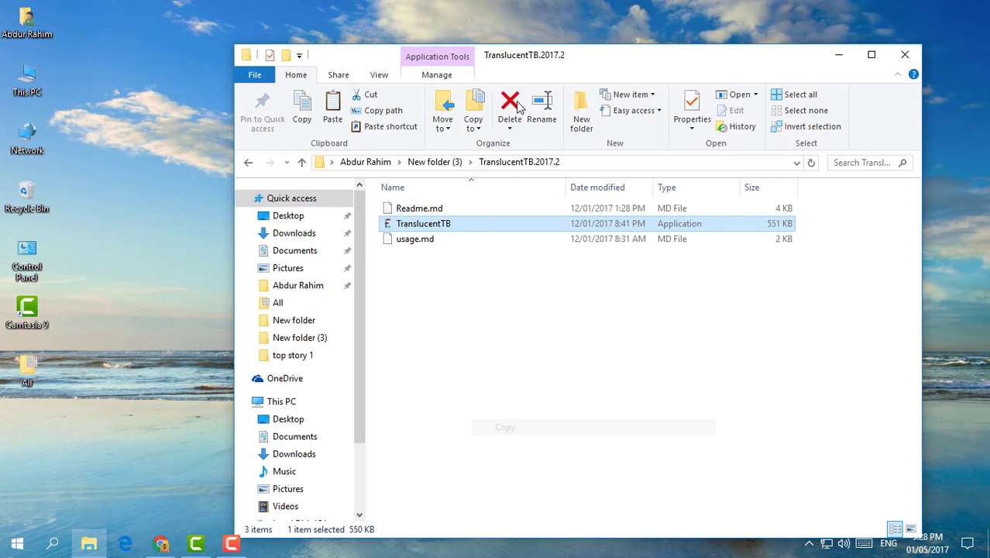
drag(597, 63, 731, 64)
Paste the copied application into the root of Local Disk (C:), granting administrator permission for the copy.
key(super+e)
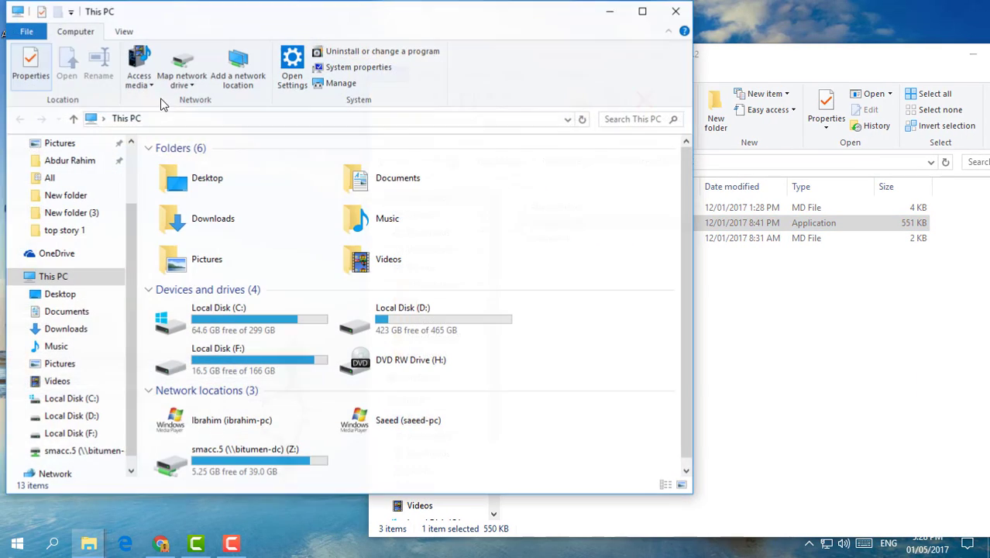
double_click(230, 323)
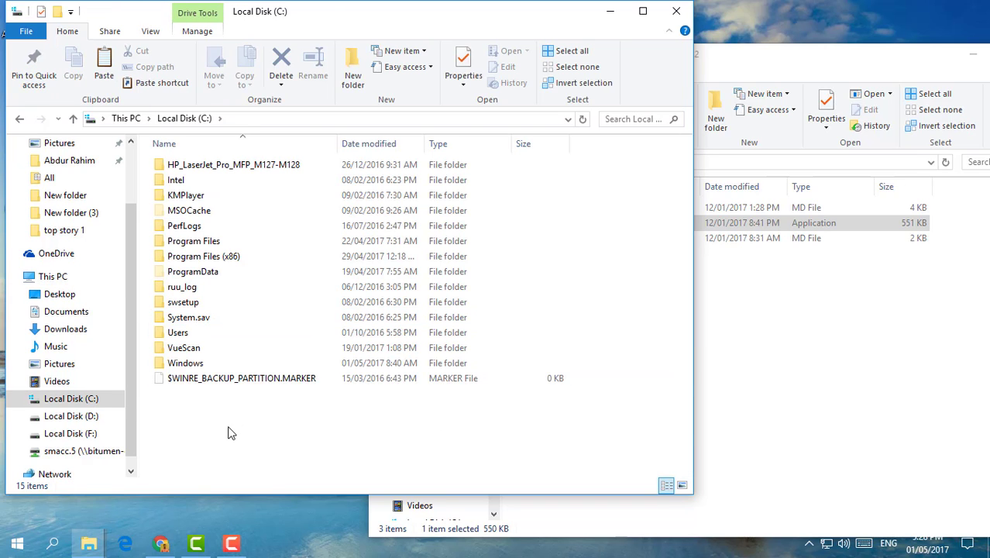
right_click(230, 429)
click(262, 320)
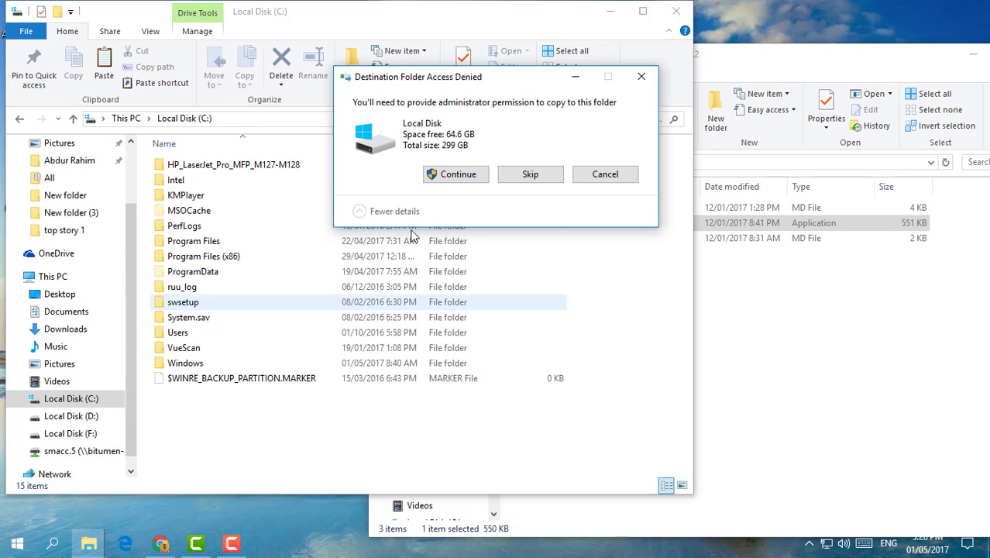
drag(505, 85, 291, 155)
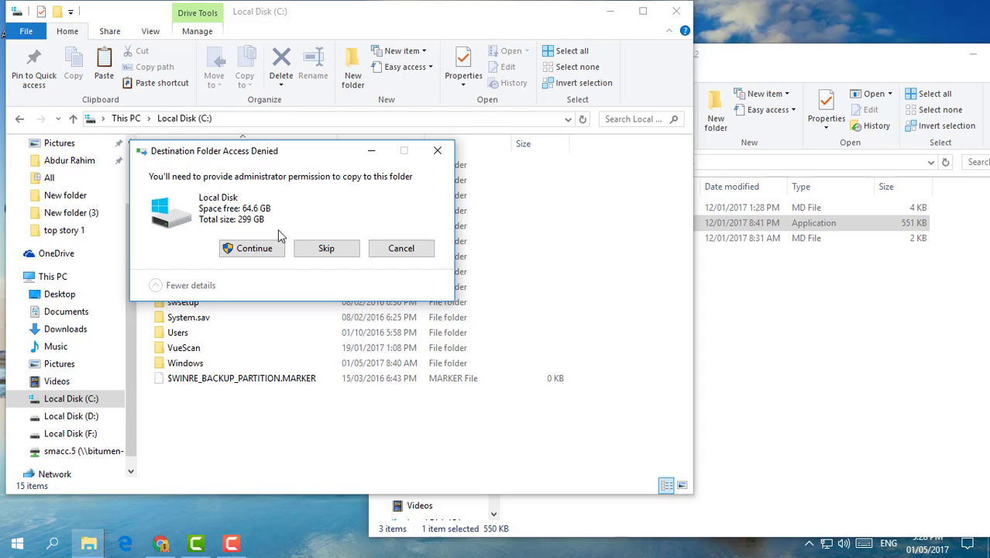
click(249, 258)
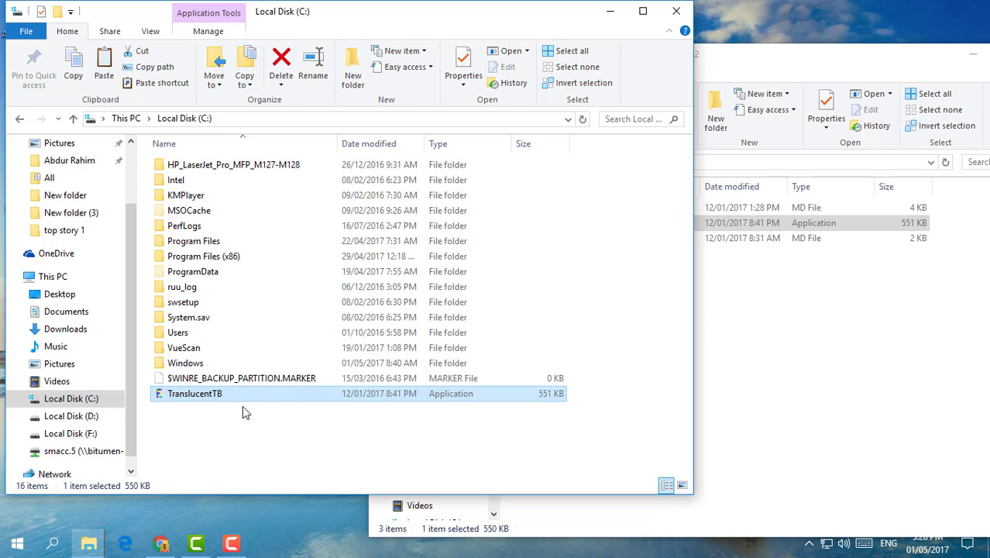
Create a desktop shortcut for the TranslucentTB application on Local Disk (C:) and minimize the folder window.
right_click(203, 398)
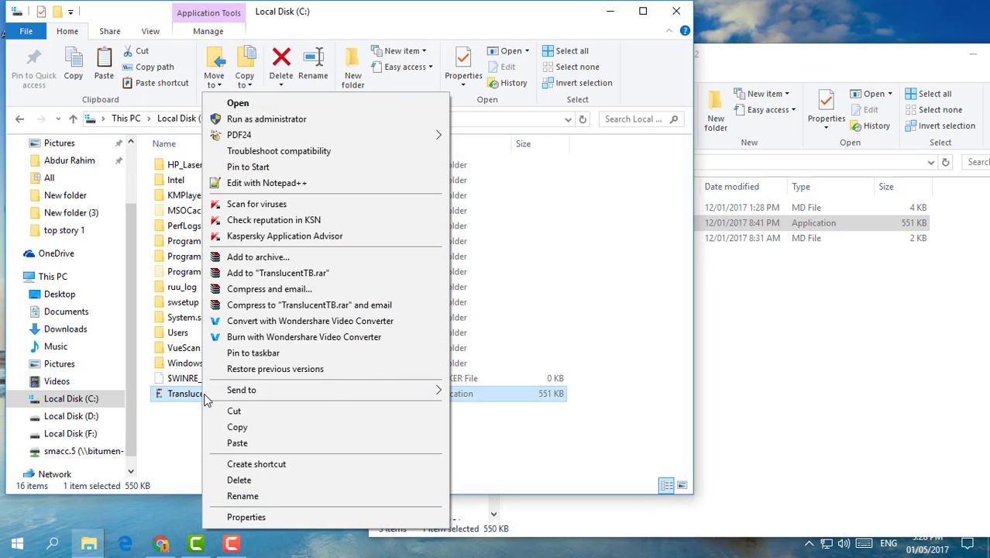
click(279, 465)
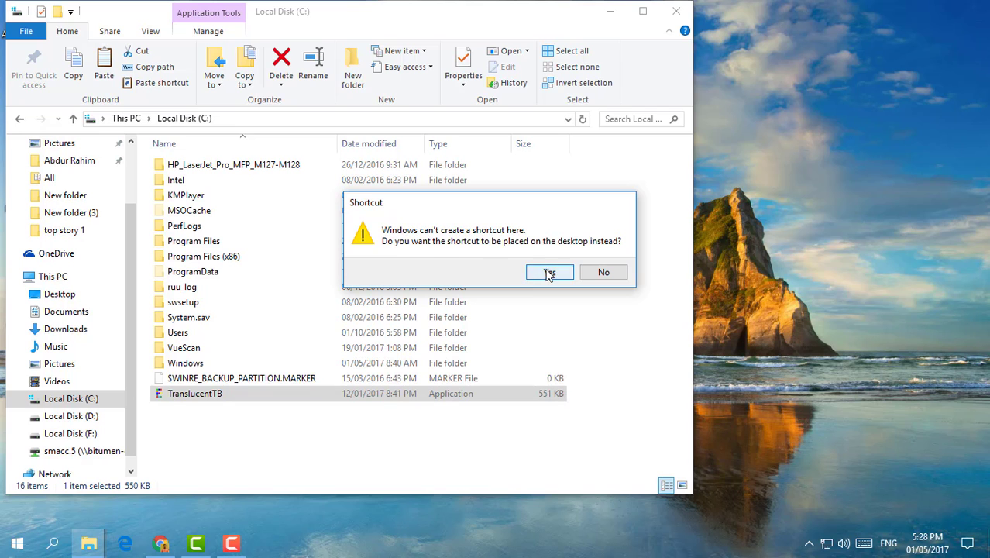
click(549, 271)
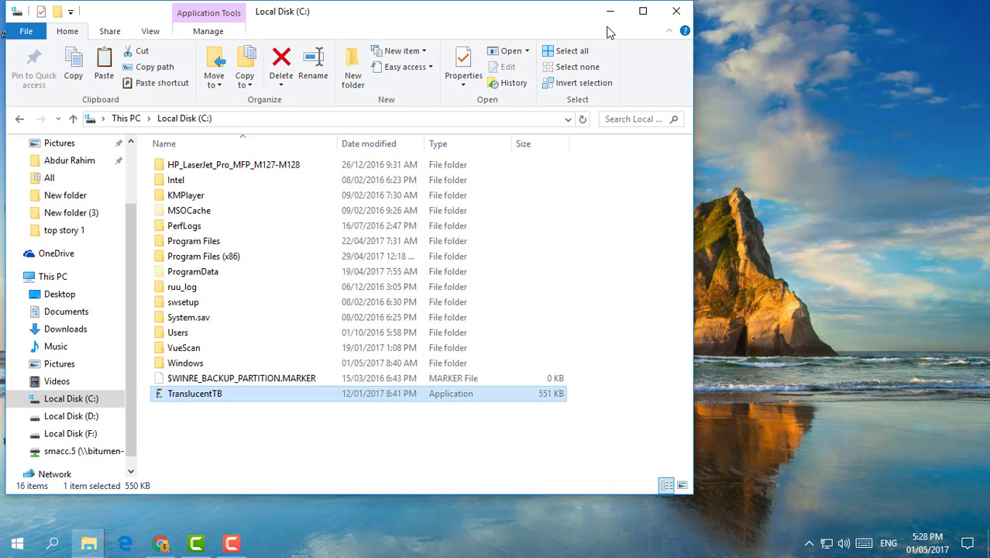
click(610, 11)
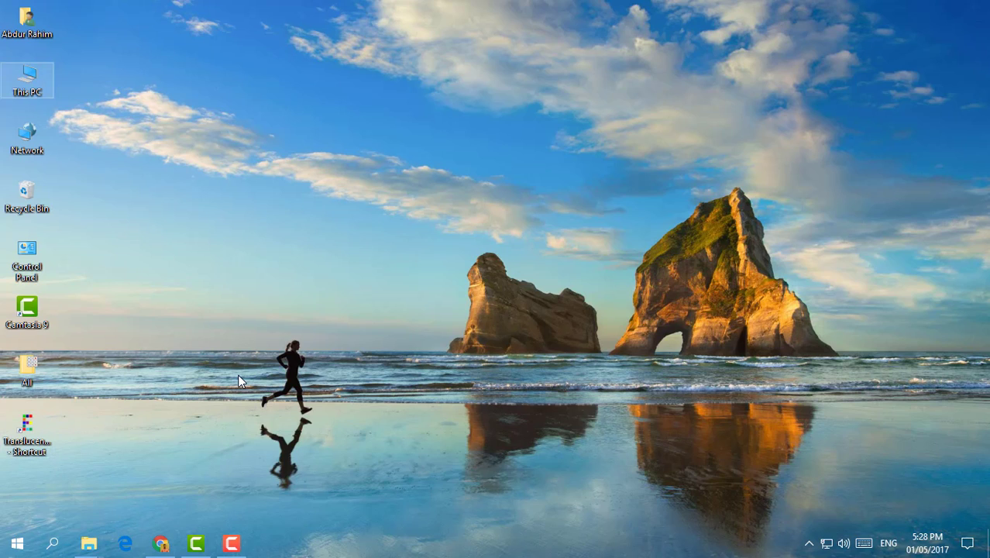
Launch TranslucentTB from its desktop shortcut and check for it among the hidden notification-area programs.
double_click(37, 437)
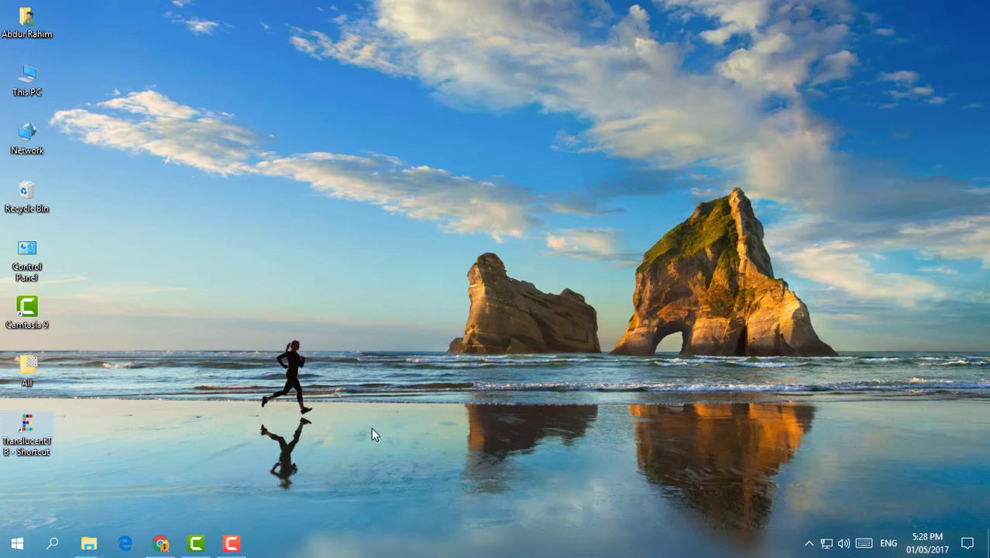
click(809, 544)
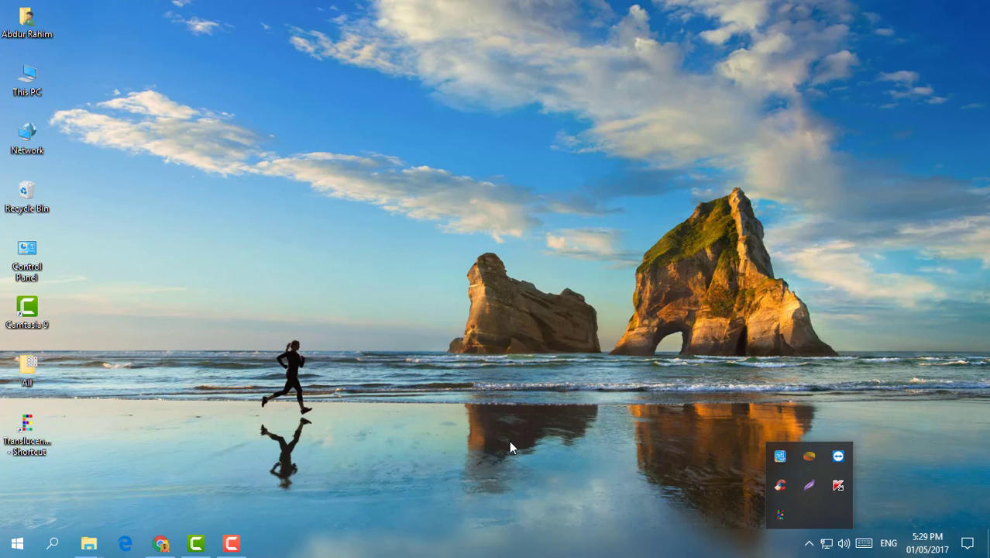
click(312, 495)
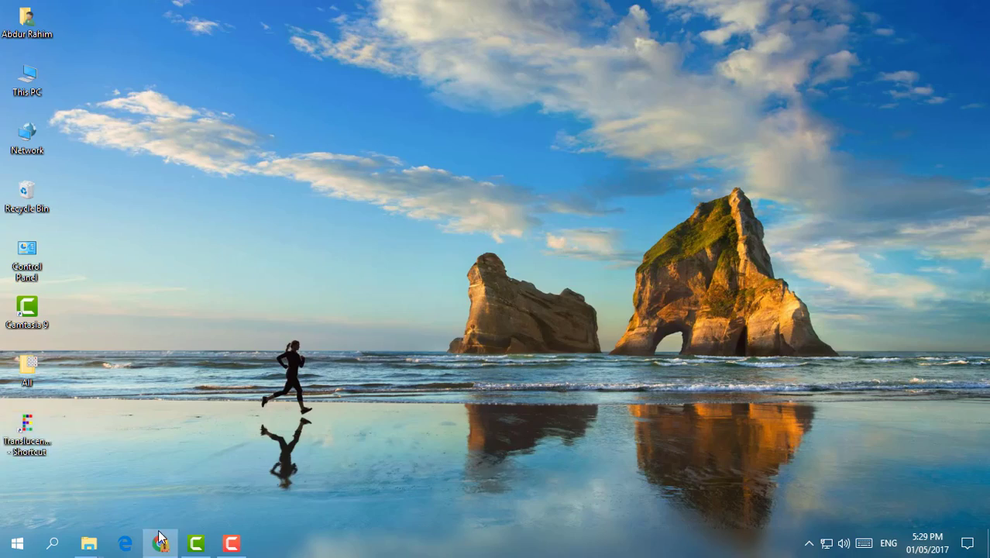
Restore Chrome to a smaller window and move it partly behind the taskbar to examine the taskbar's transparency.
click(161, 543)
click(953, 8)
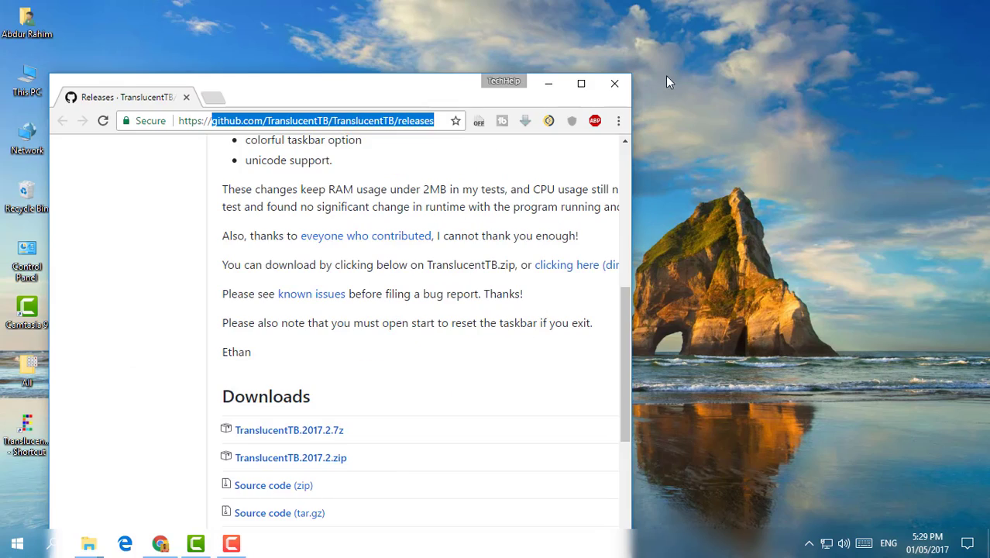
drag(346, 101, 499, 131)
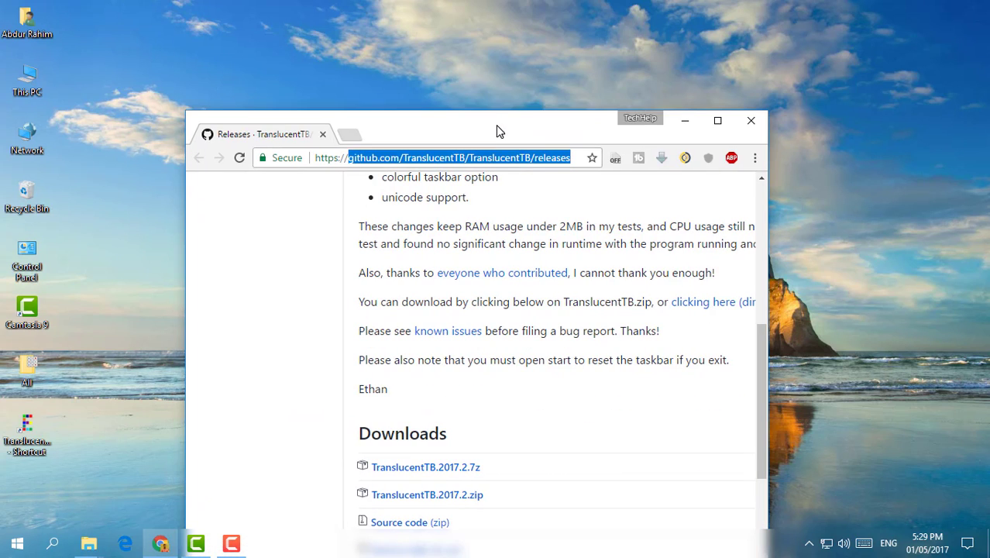
Set TranslucentTB's taskbar effect to clear transparency without blur and reposition the Chrome window behind the taskbar.
click(808, 543)
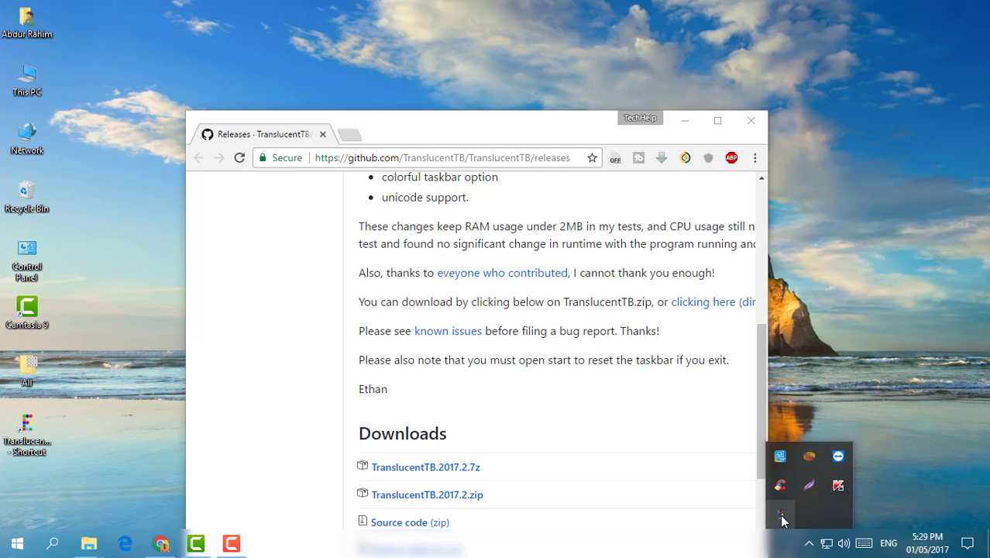
right_click(779, 515)
click(734, 488)
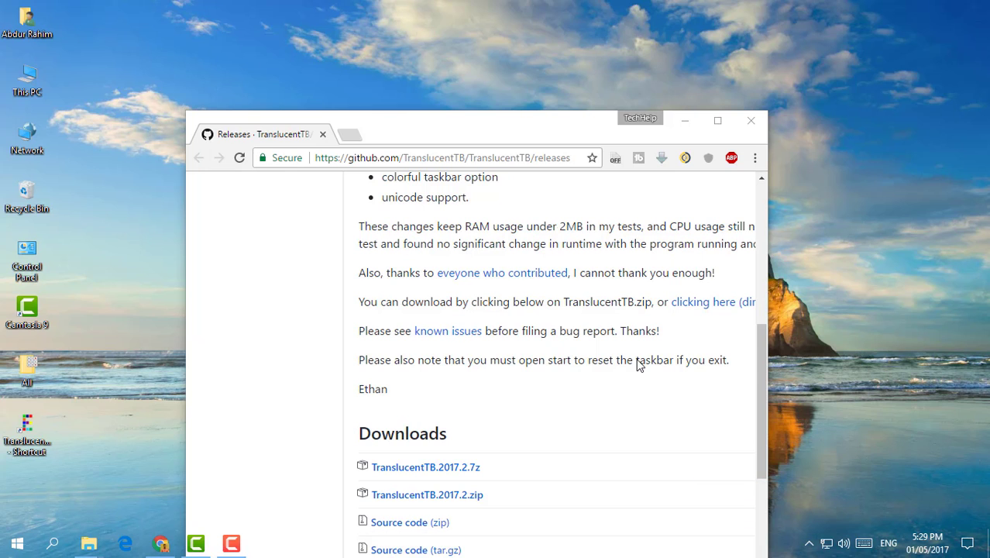
drag(548, 128, 484, 45)
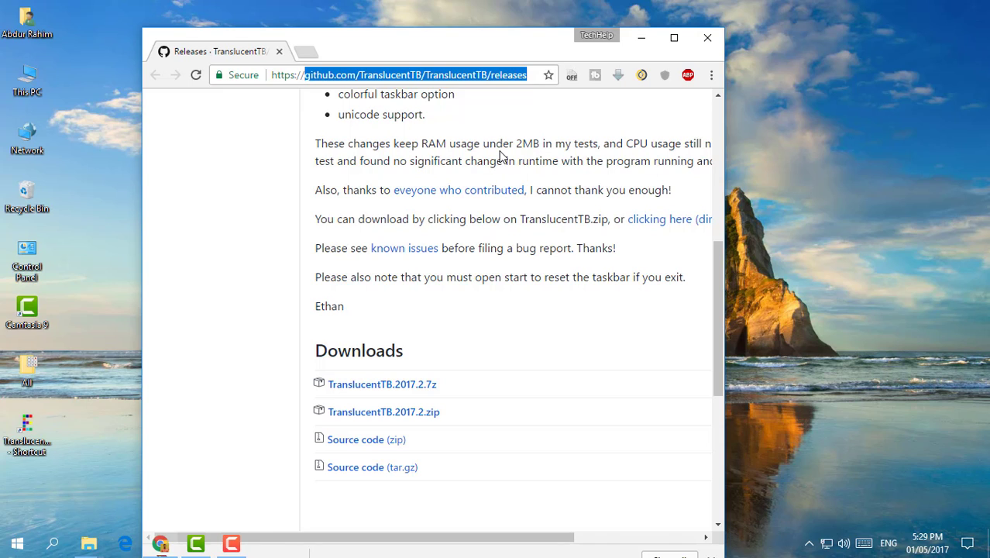
Open the Windows Startup folder with the Run command shell:startup.
key(super+r)
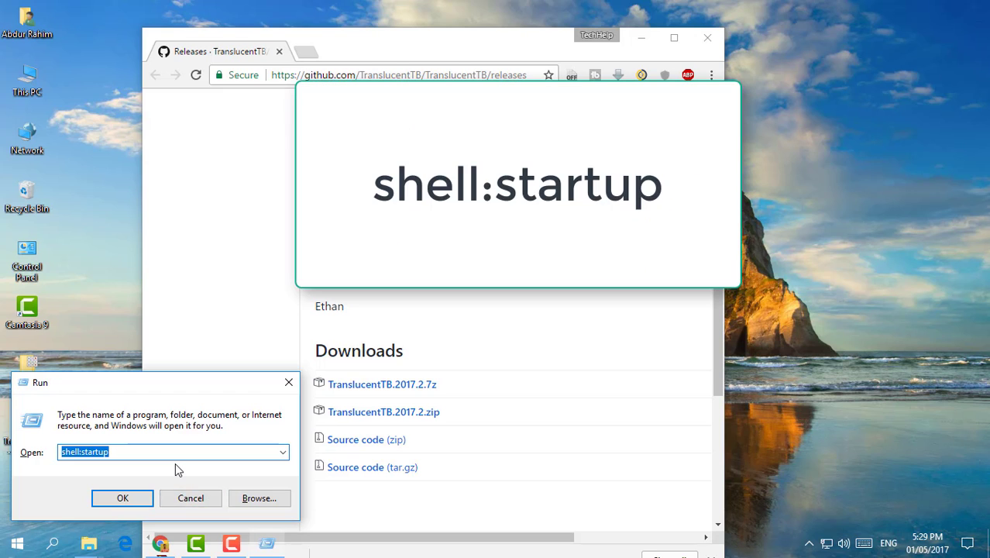
text(sh)
key(Down)
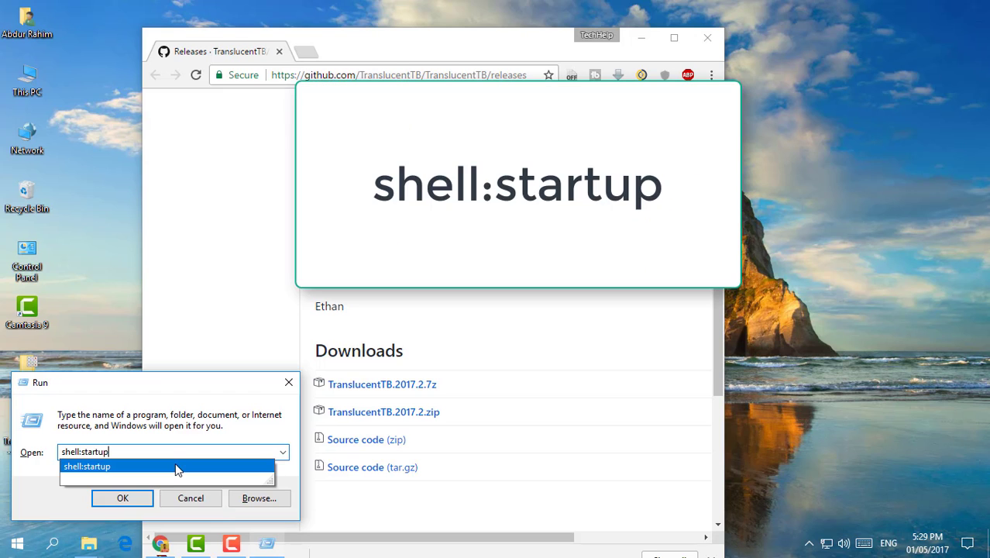
key(Return)
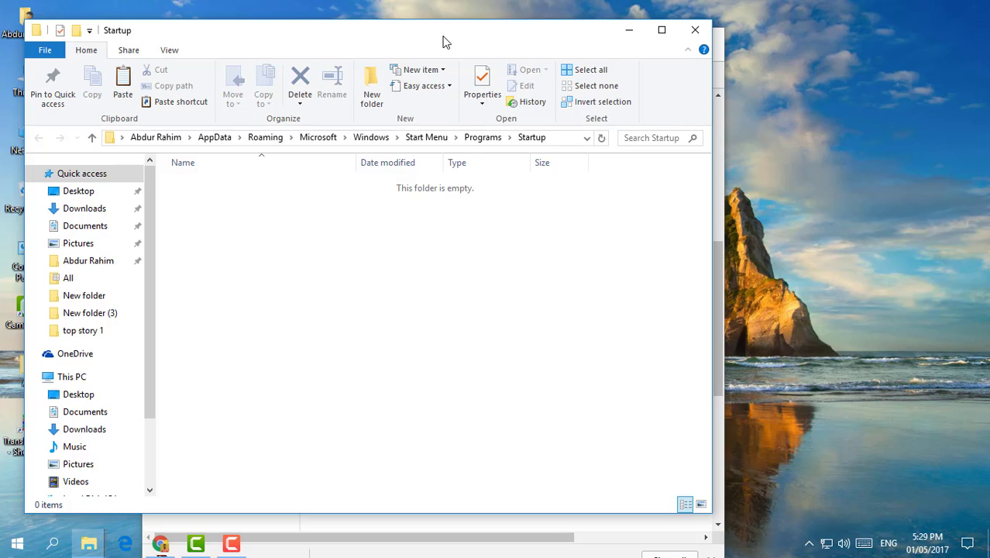
Copy the TranslucentTB shortcut from the desktop into the Startup folder.
drag(442, 37, 728, 100)
click(631, 38)
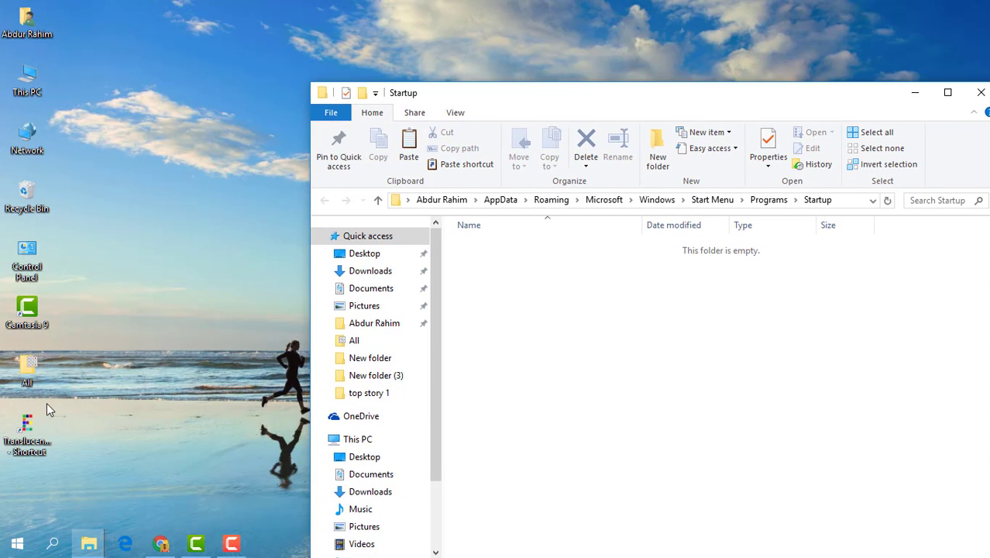
right_click(28, 441)
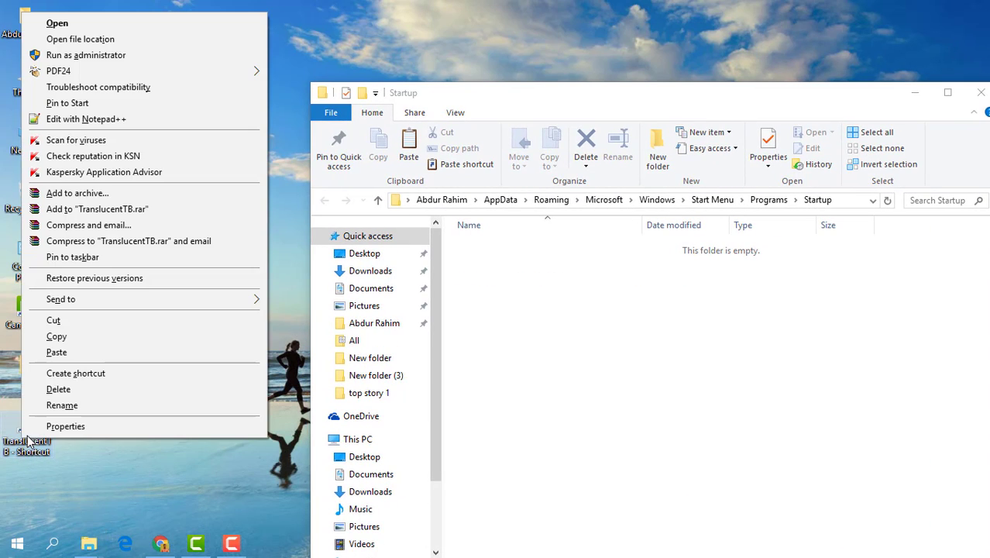
click(56, 336)
right_click(726, 326)
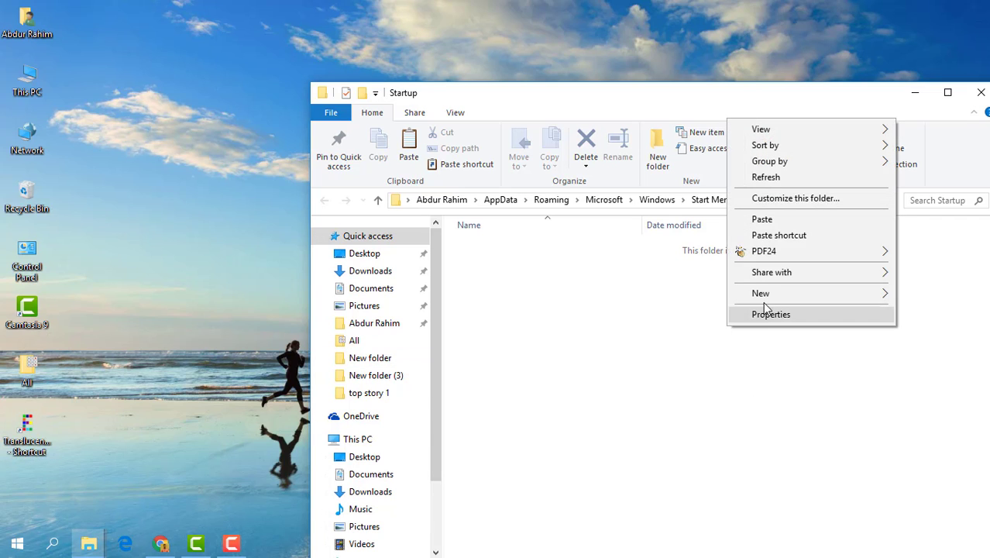
click(763, 219)
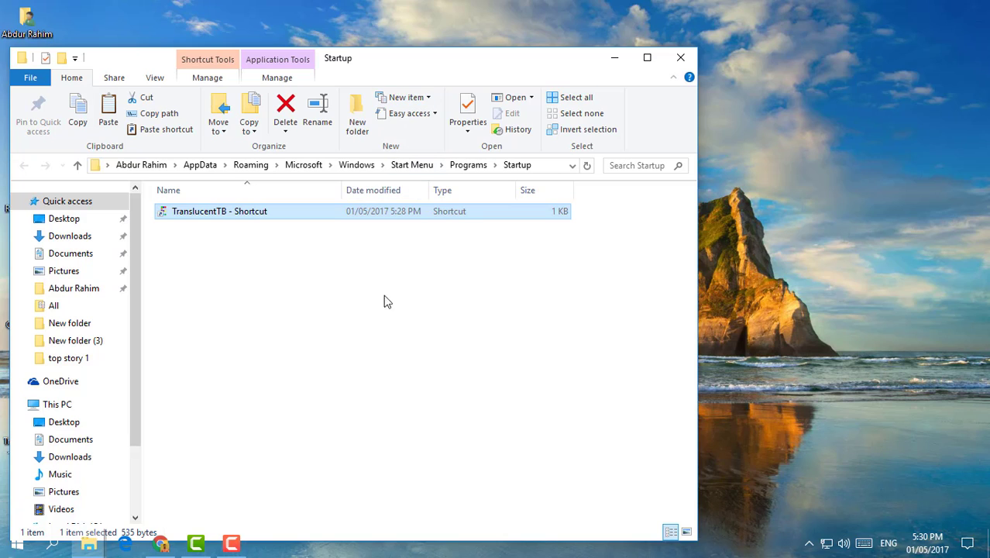
drag(505, 66, 573, 93)
drag(497, 93, 480, 36)
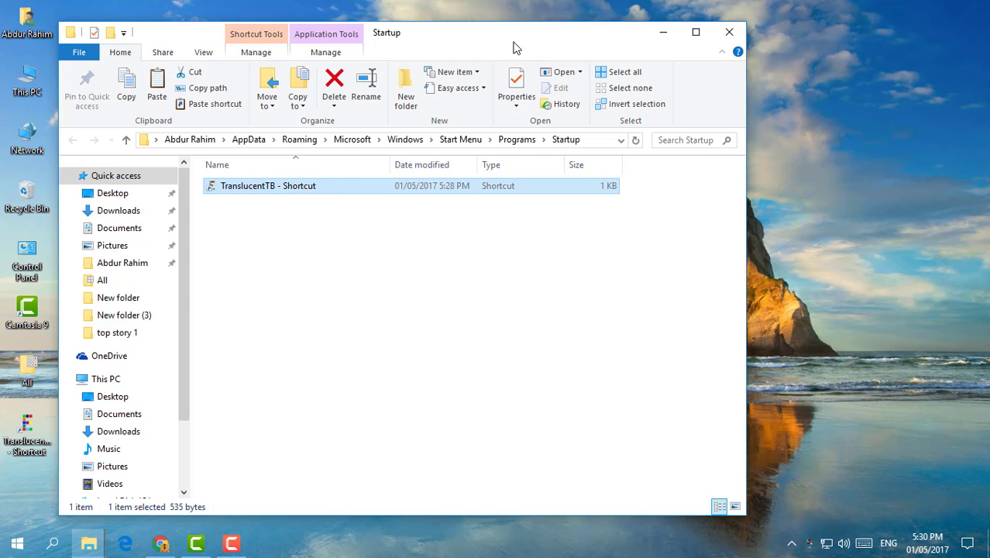
drag(509, 36, 667, 46)
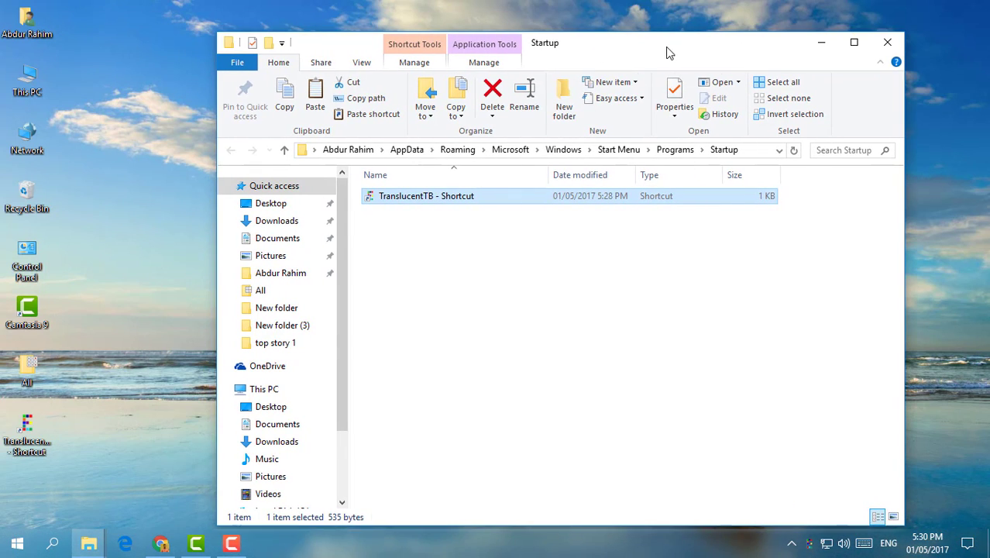
Append --transparent to the target of the TranslucentTB shortcut in the Startup folder and apply the change.
right_click(449, 199)
click(494, 517)
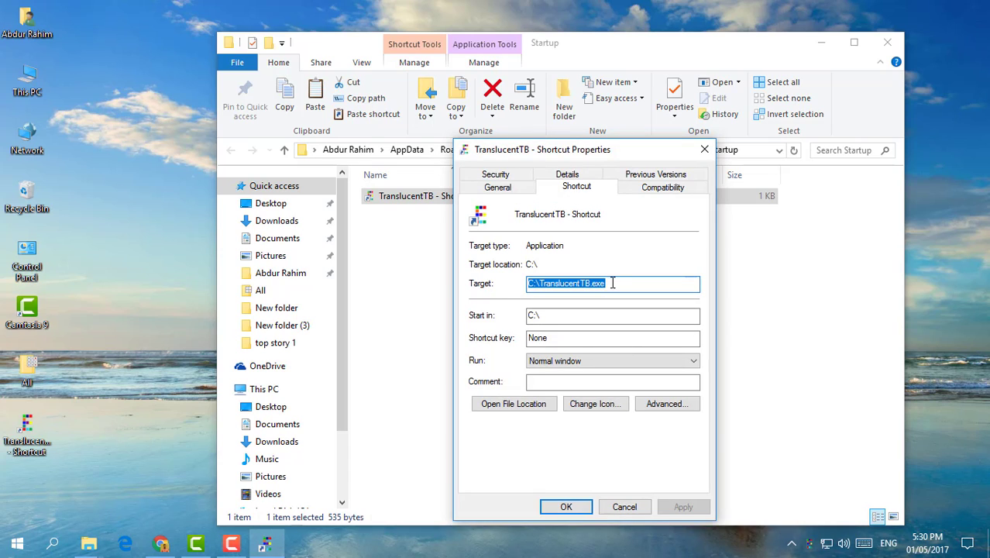
click(608, 283)
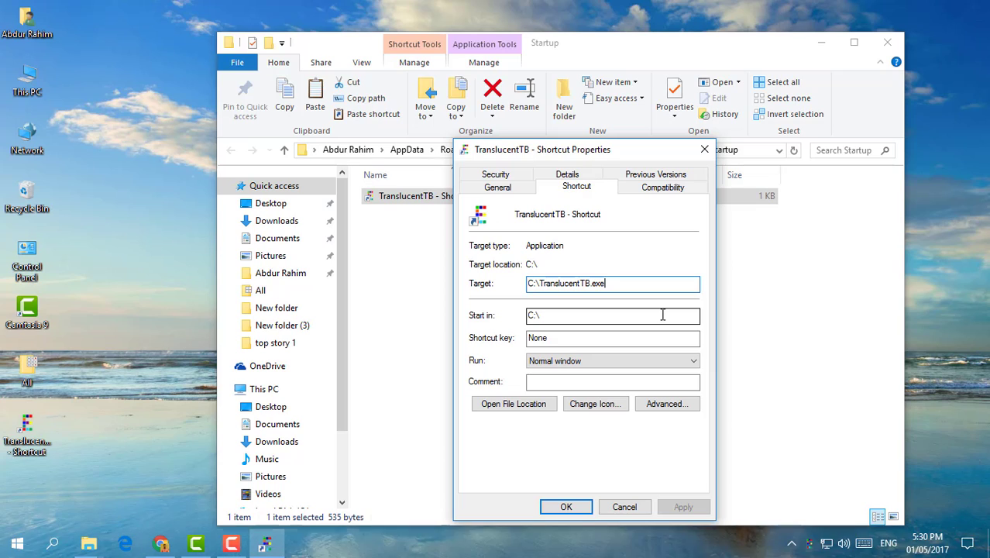
text(-)
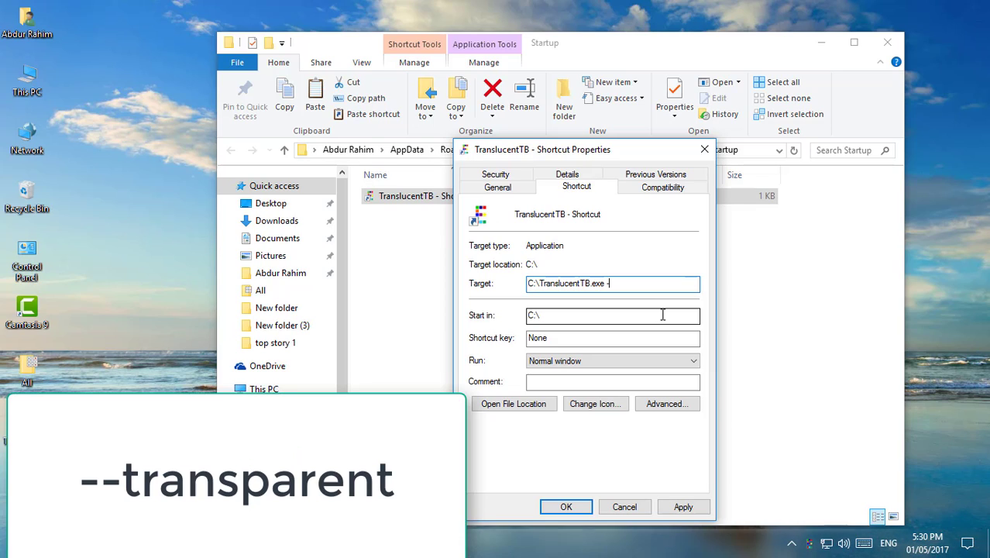
text(-trans)
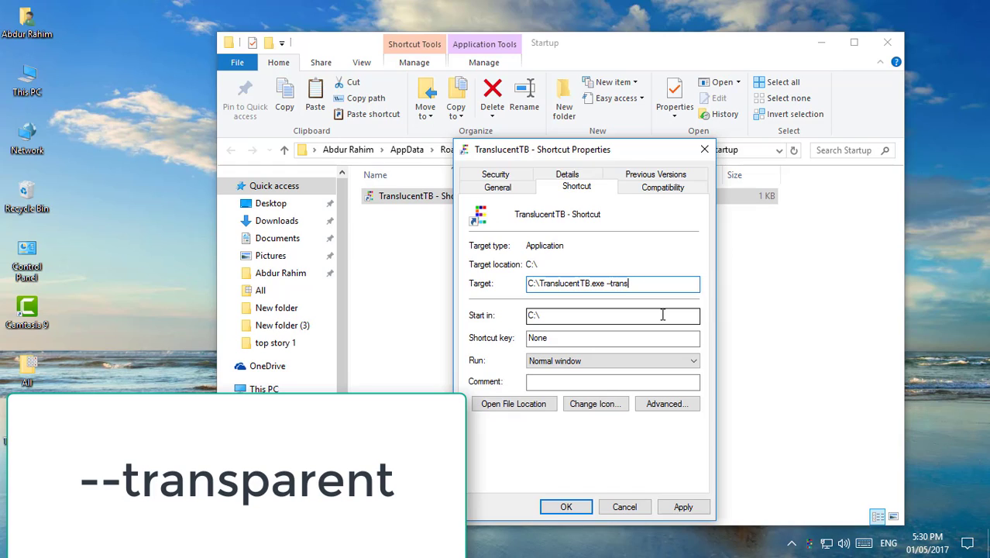
text(pare)
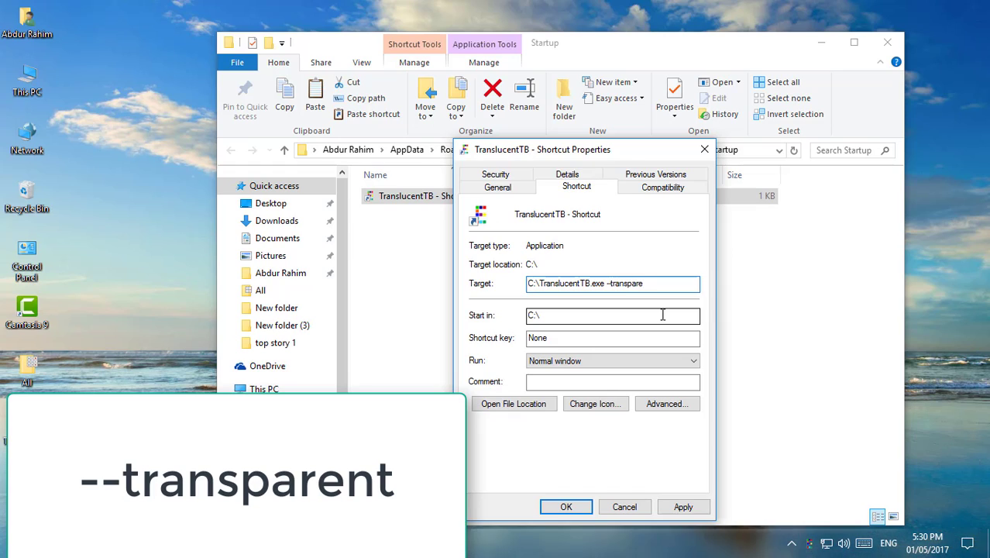
text(nt)
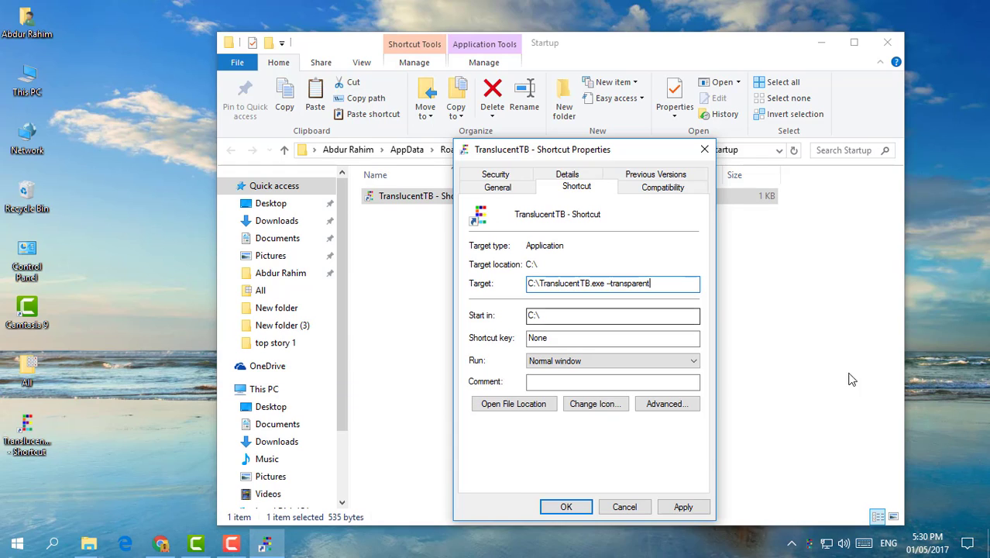
click(683, 507)
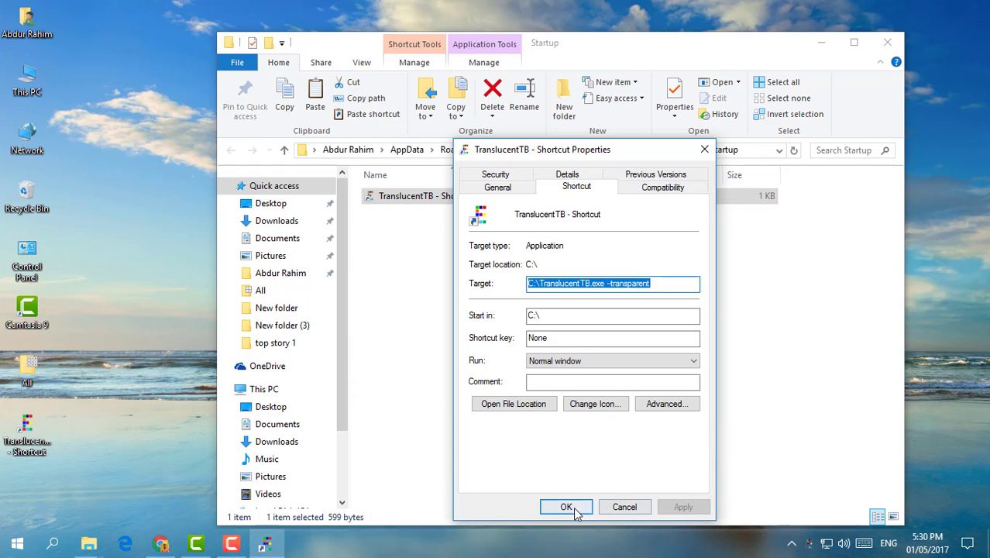
click(566, 506)
Run the TranslucentTB shortcut from the Startup folder and minimize the folder window.
click(452, 253)
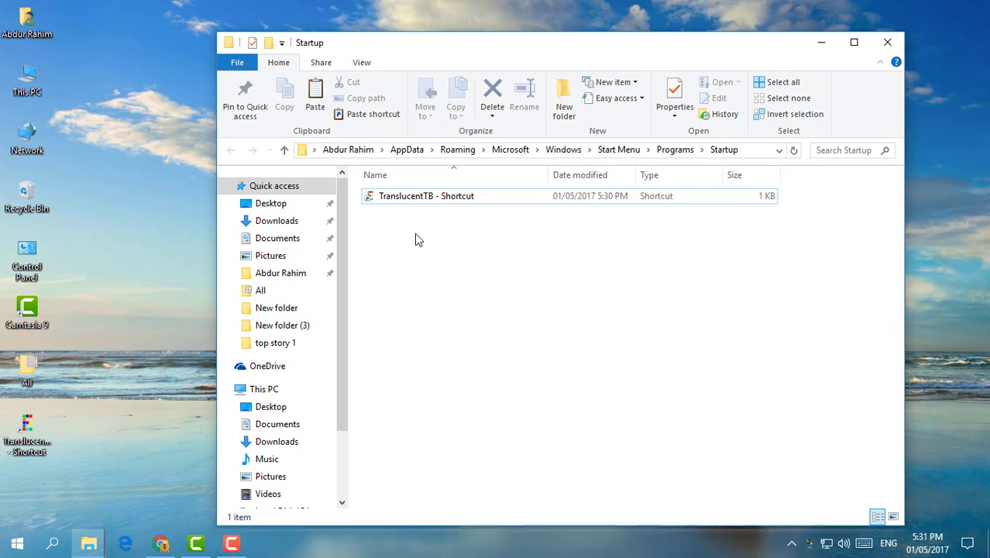
click(436, 202)
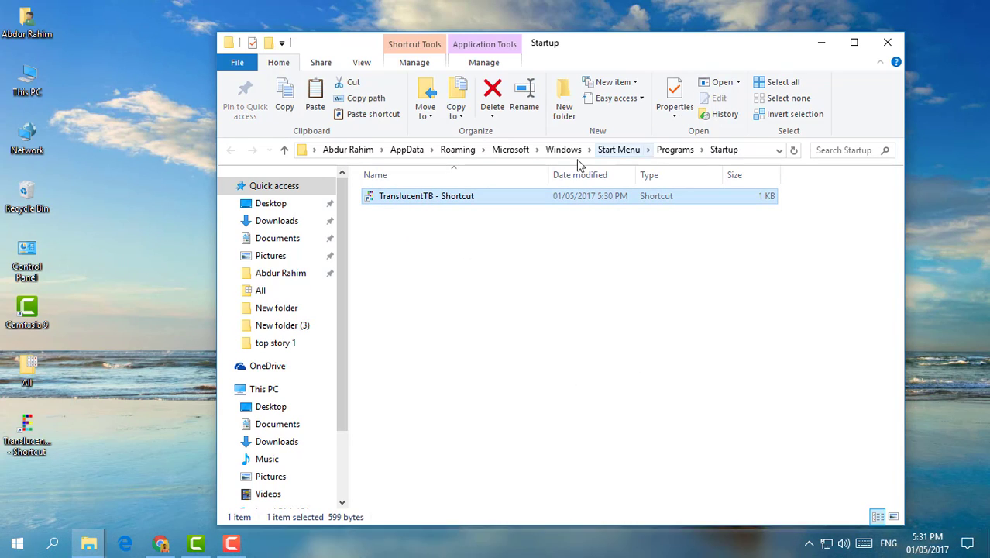
click(822, 42)
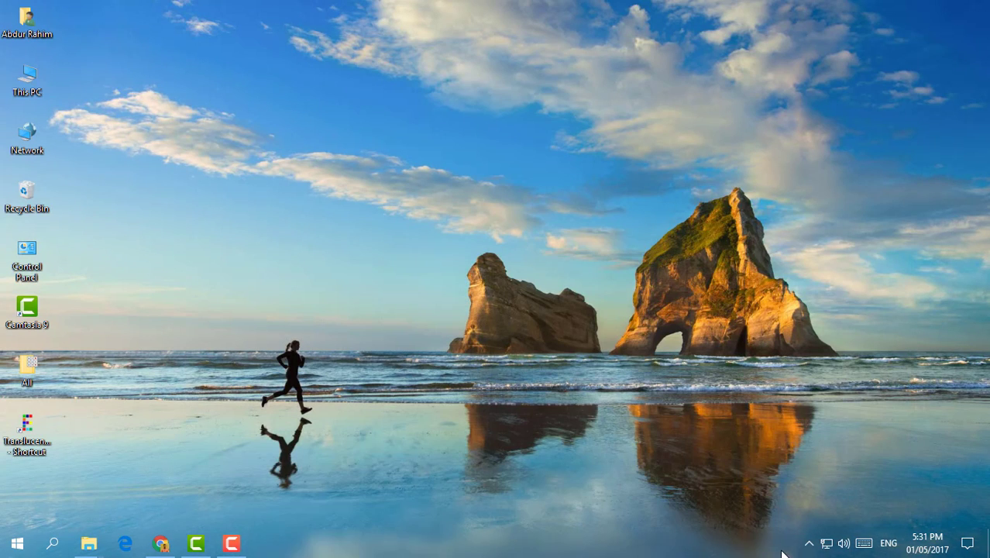
Exit all running TranslucentTB instances from the hidden system tray icons.
click(808, 543)
right_click(838, 513)
click(805, 506)
right_click(810, 517)
click(793, 507)
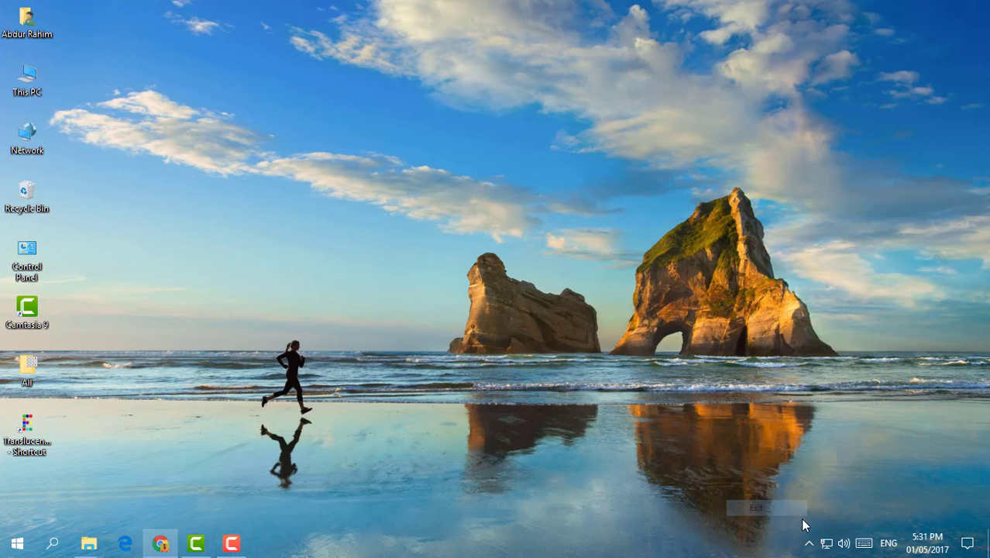
click(807, 543)
right_click(778, 512)
click(748, 502)
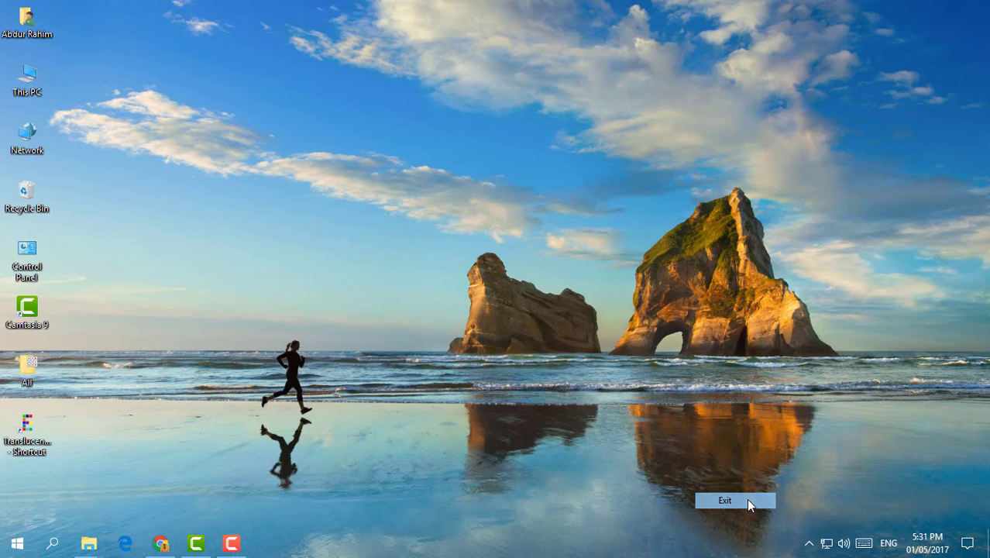
Bring back the Startup folder window, run the TranslucentTB shortcut in it, and reposition the window on the desktop.
mouse_move(88, 547)
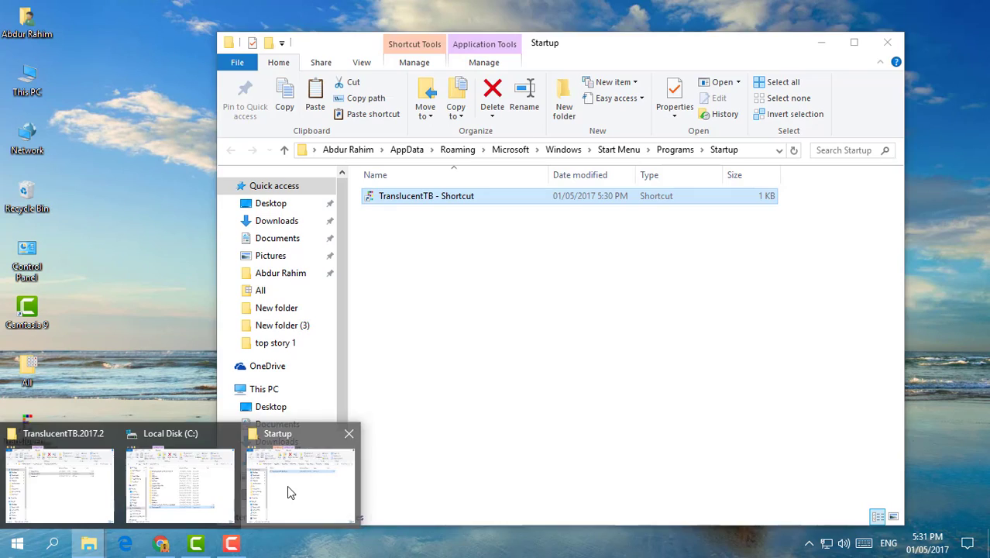
click(287, 485)
click(631, 334)
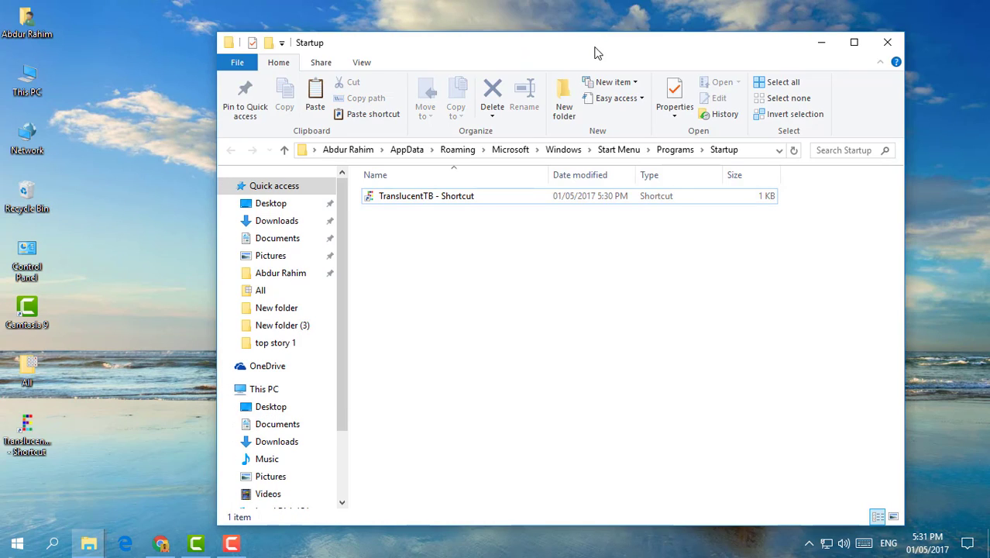
drag(594, 52, 695, 59)
click(543, 205)
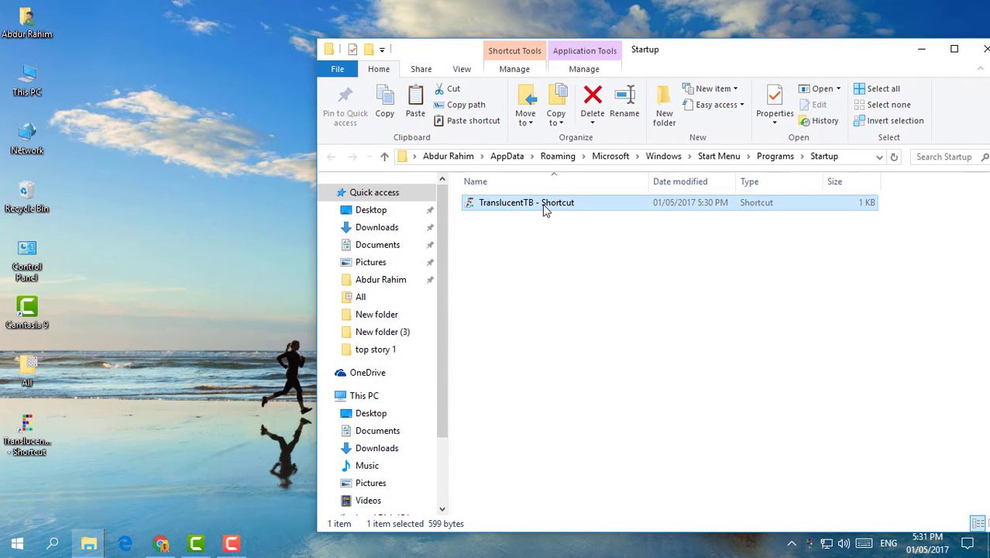
drag(682, 57, 475, 49)
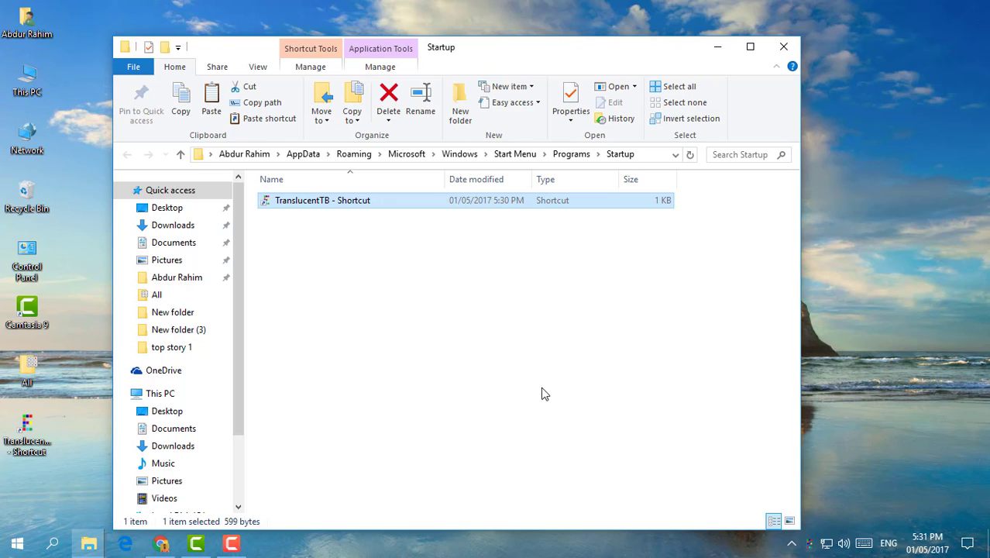
click(865, 271)
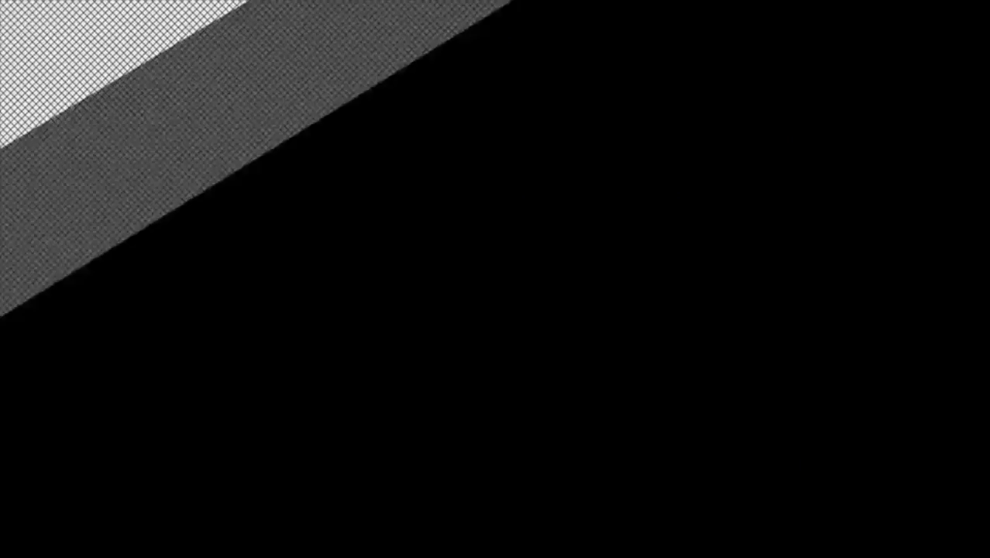